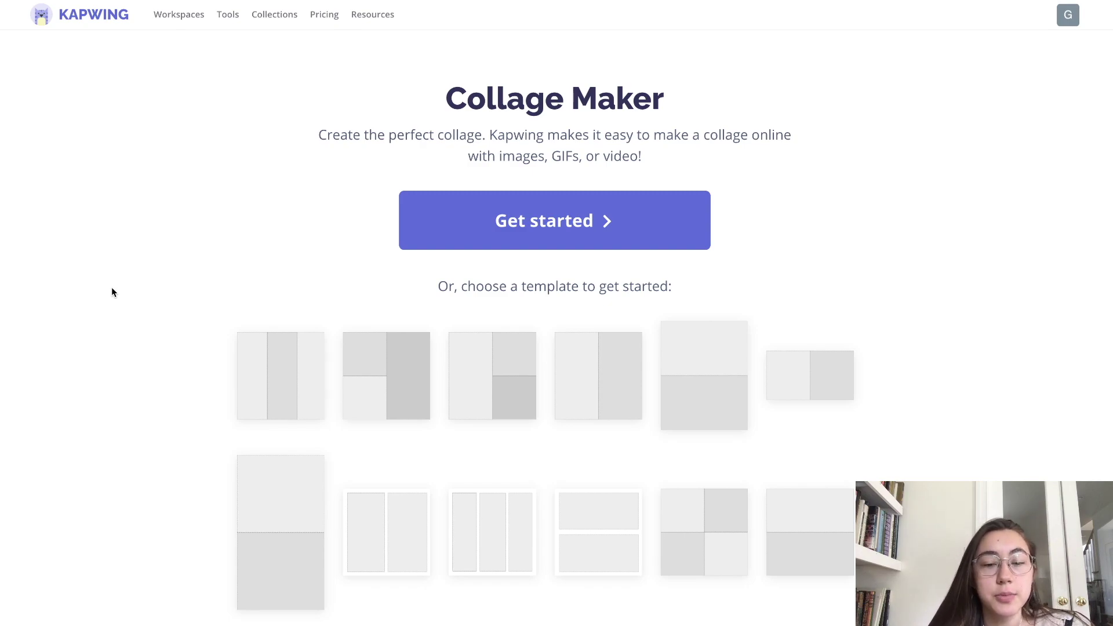
Step: Pick the 2x2 collage template and load the gaming, pizza, sketching and dough-rolling clips into its cells
{"action": "scroll", "coordinate": [156, 346], "scroll_direction": "down", "scroll_amount": 1}
{"action": "scroll", "coordinate": [216, 286], "scroll_direction": "up", "scroll_amount": 1}
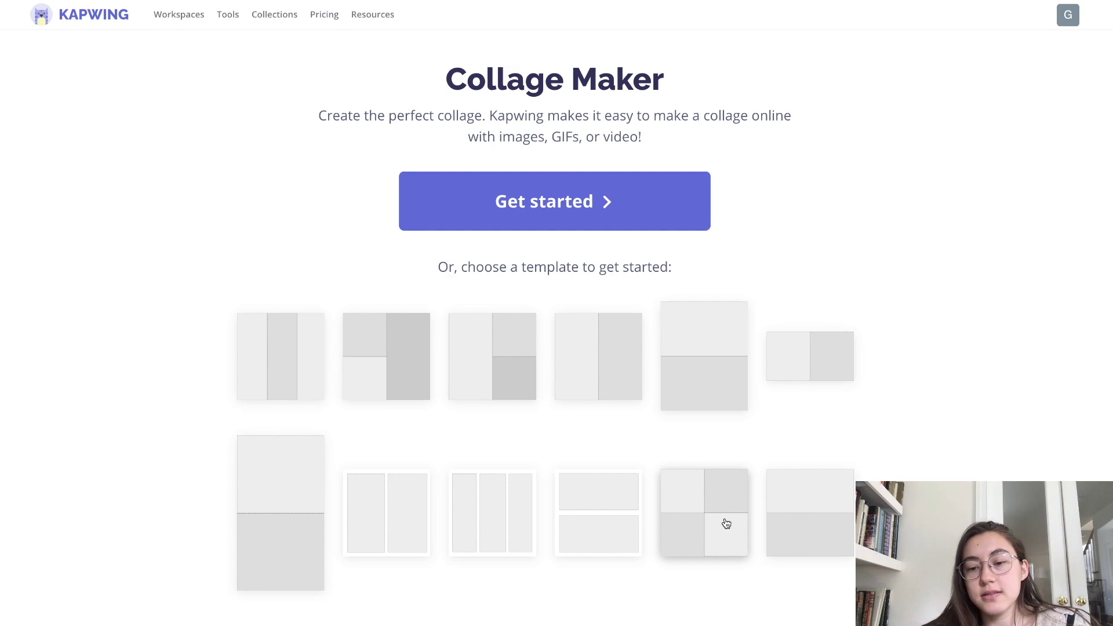
{"action": "left_click", "coordinate": [707, 515]}
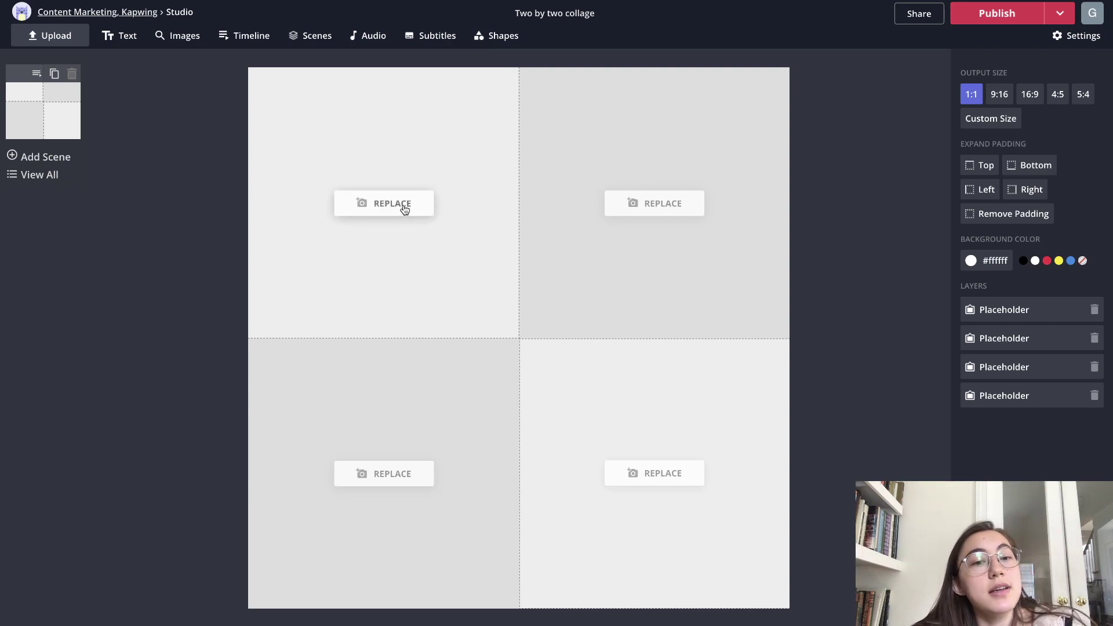
{"action": "left_click", "coordinate": [404, 210]}
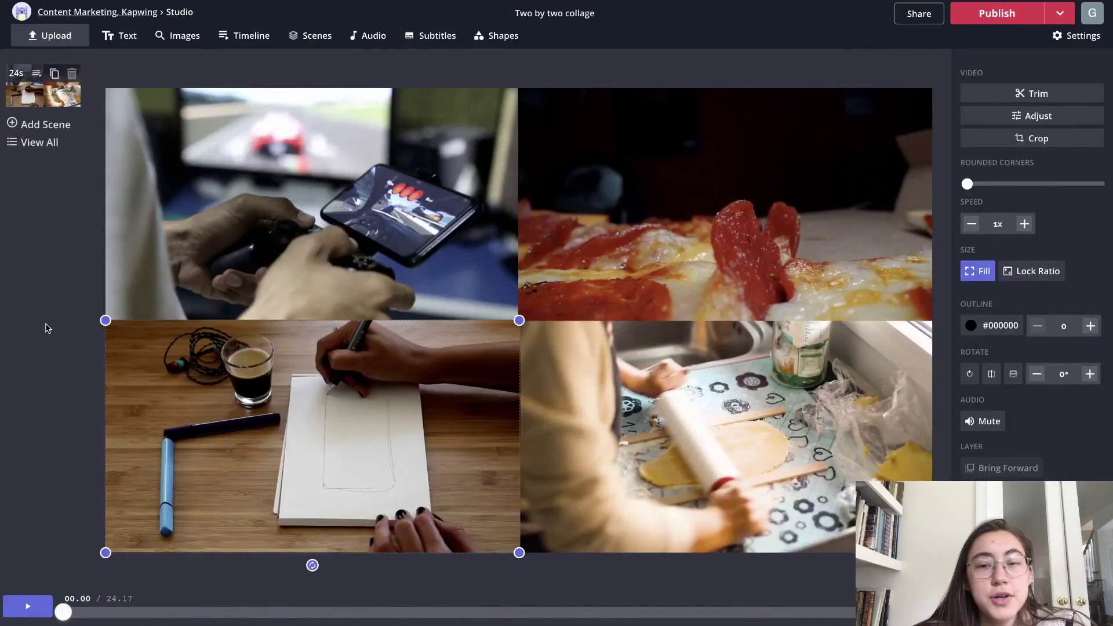
Step: Play and pause the collage to preview all four videos together
{"action": "left_click", "coordinate": [47, 326]}
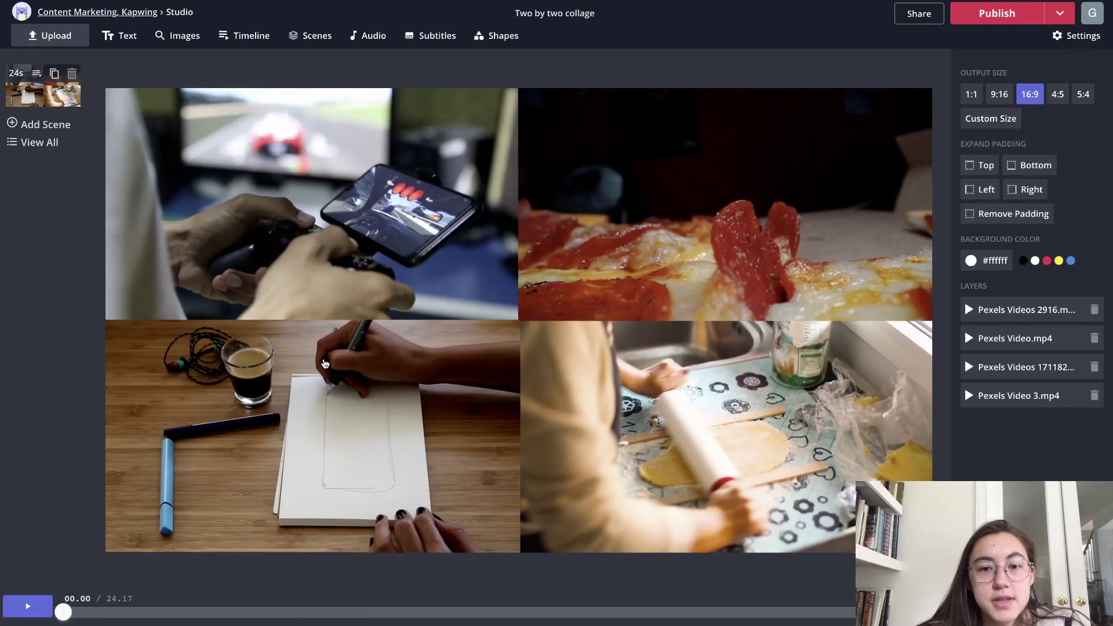
{"action": "left_click", "coordinate": [29, 606]}
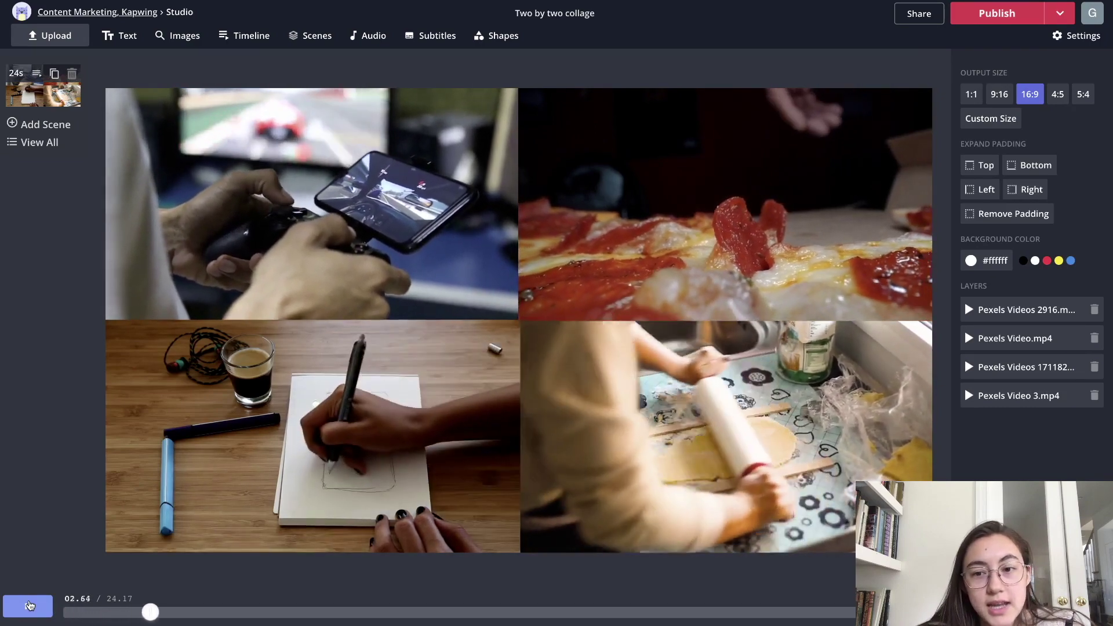
{"action": "left_click", "coordinate": [29, 606]}
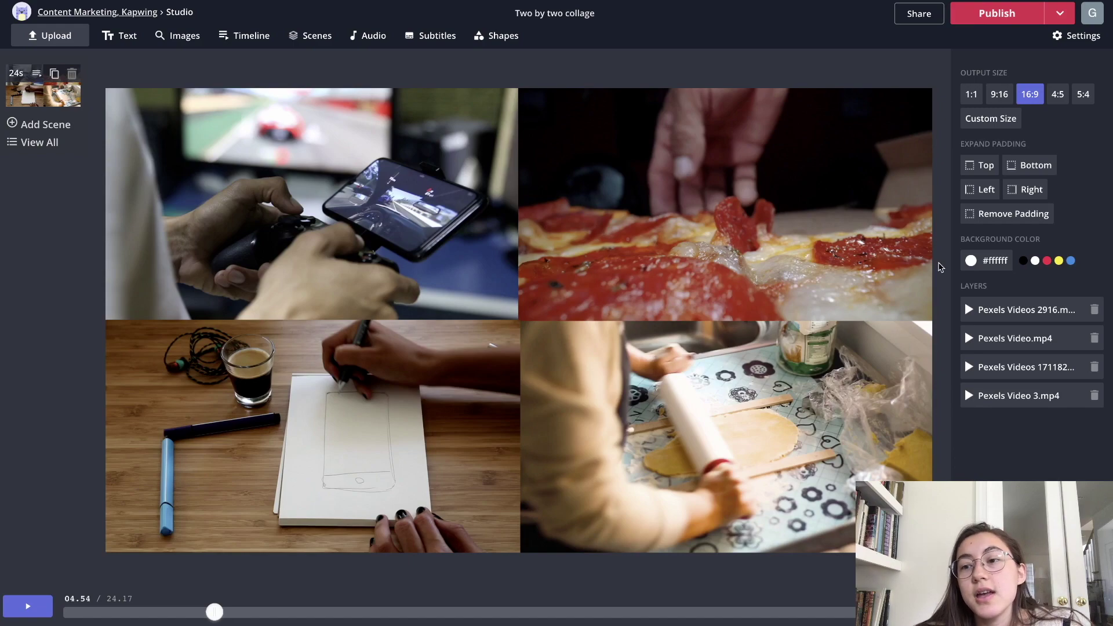
Step: Set the collage output size to 5:4 after trying 1:1, 9:16, 16:9 and 4:5
{"action": "left_click", "coordinate": [972, 95]}
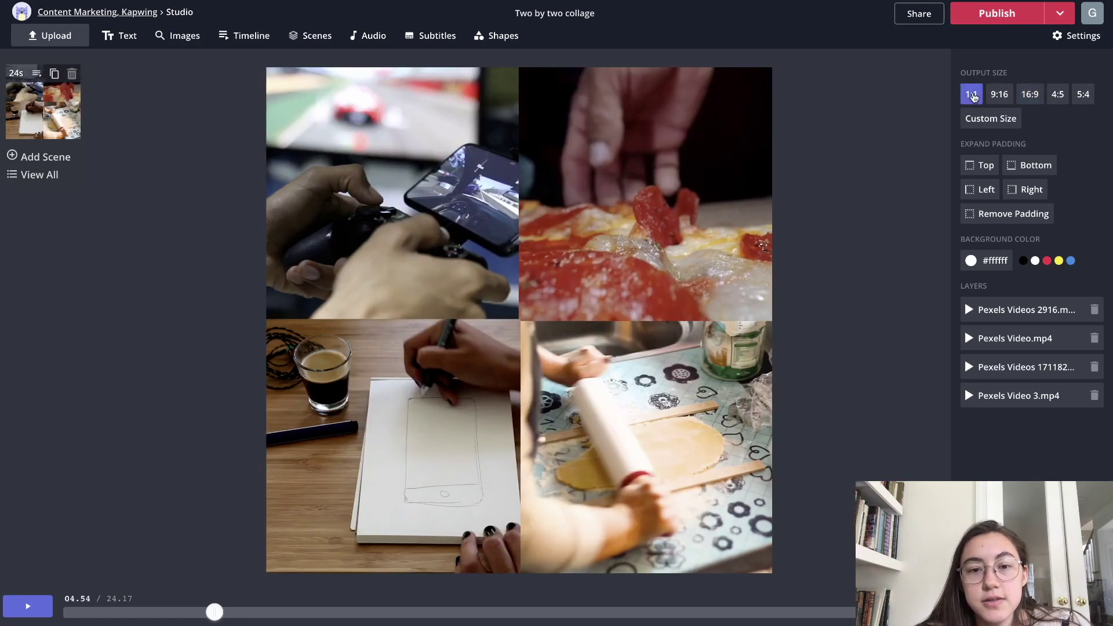
{"action": "left_click", "coordinate": [992, 102]}
{"action": "left_click", "coordinate": [1025, 101]}
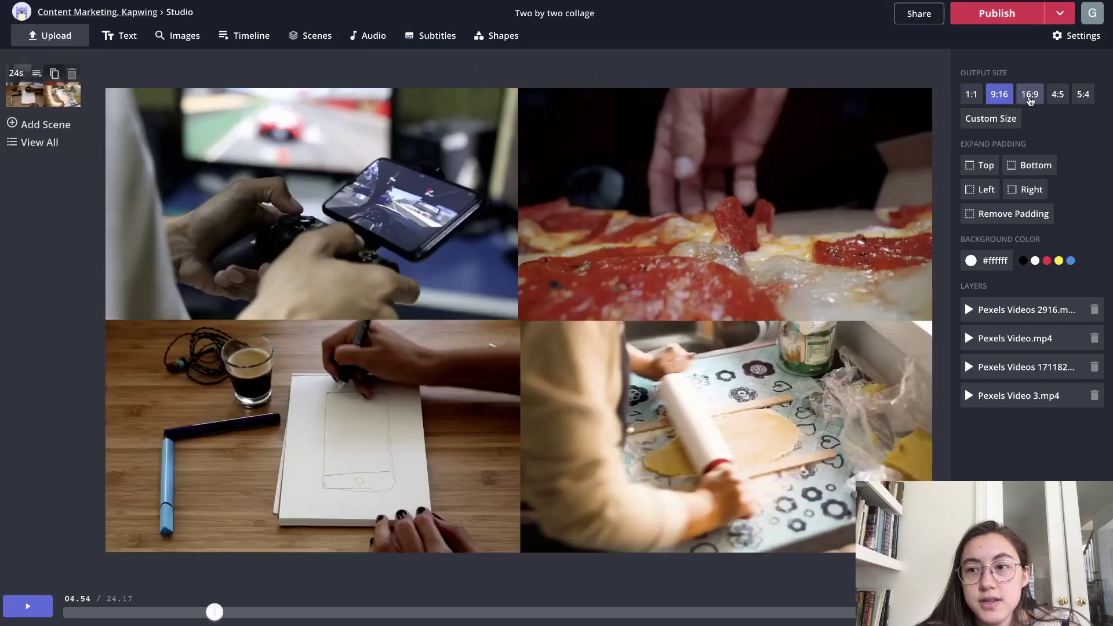
{"action": "left_click", "coordinate": [1057, 96]}
{"action": "left_click", "coordinate": [1071, 96]}
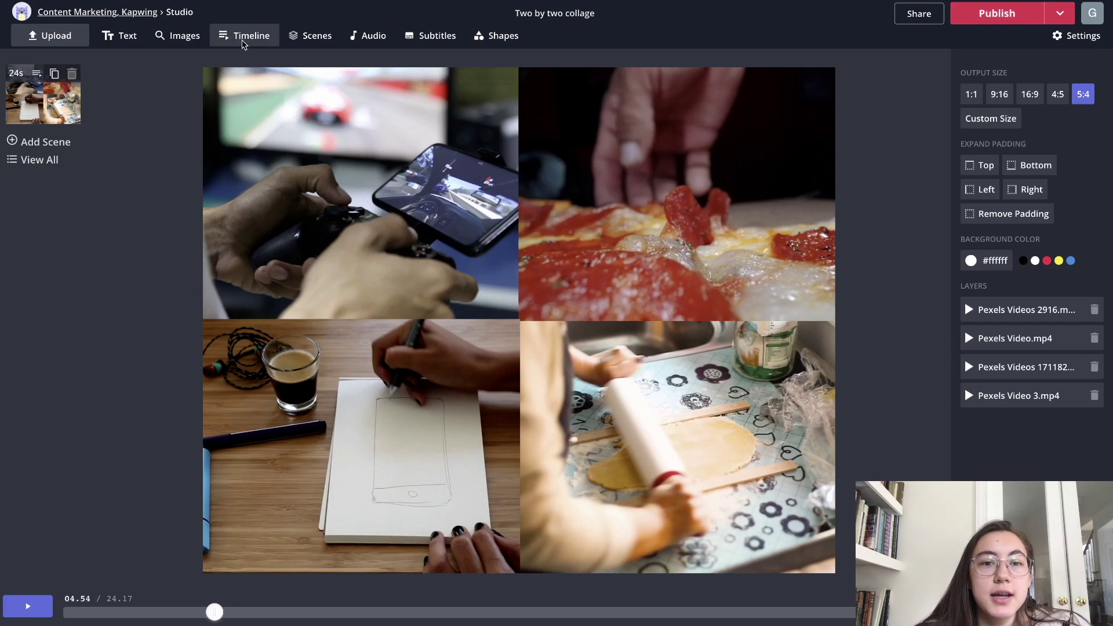
{"action": "left_click", "coordinate": [244, 38]}
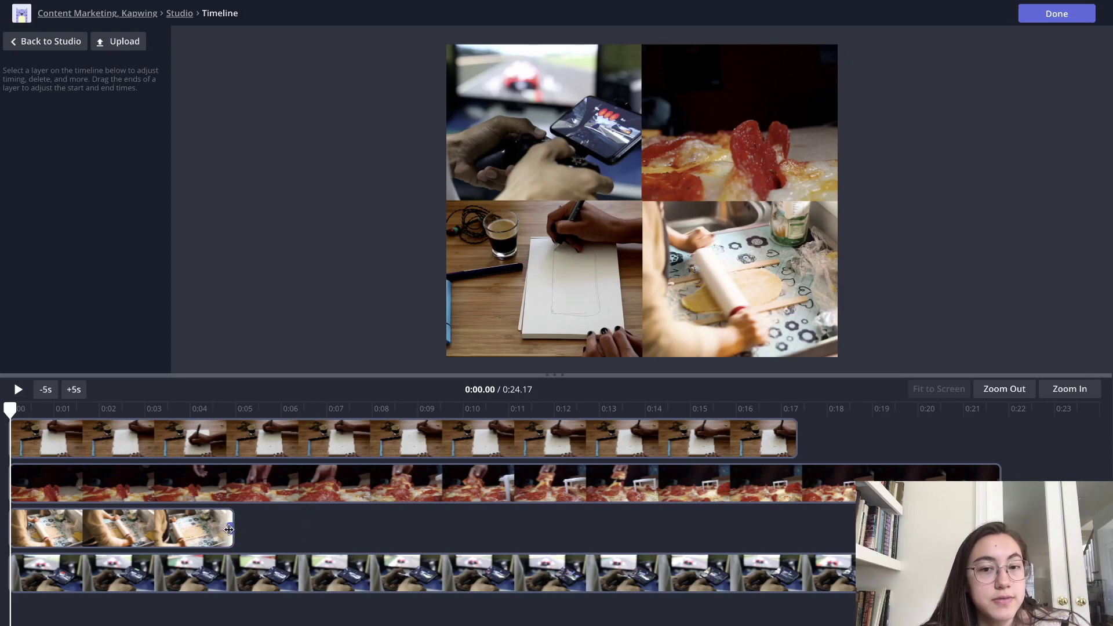
Step: Drag the clips later on the timeline: dough-rolling at 1.16 s, pizza at 2.32 s, sketching later
{"action": "left_click", "coordinate": [186, 532]}
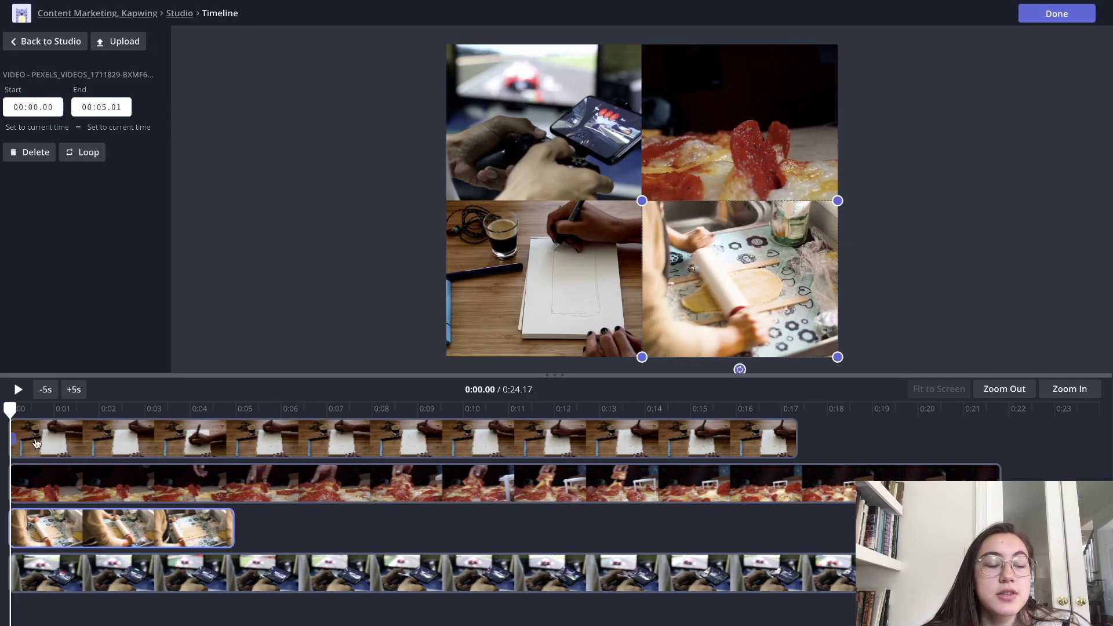
{"action": "left_click_drag", "start_coordinate": [66, 439], "coordinate": [171, 437]}
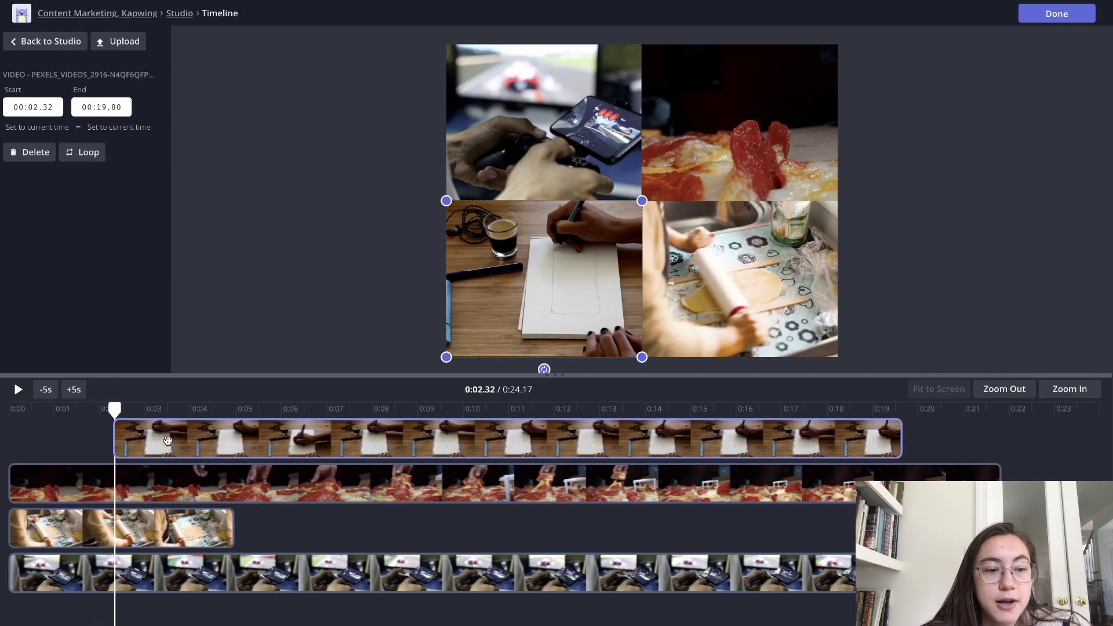
{"action": "left_click_drag", "start_coordinate": [107, 482], "coordinate": [160, 481]}
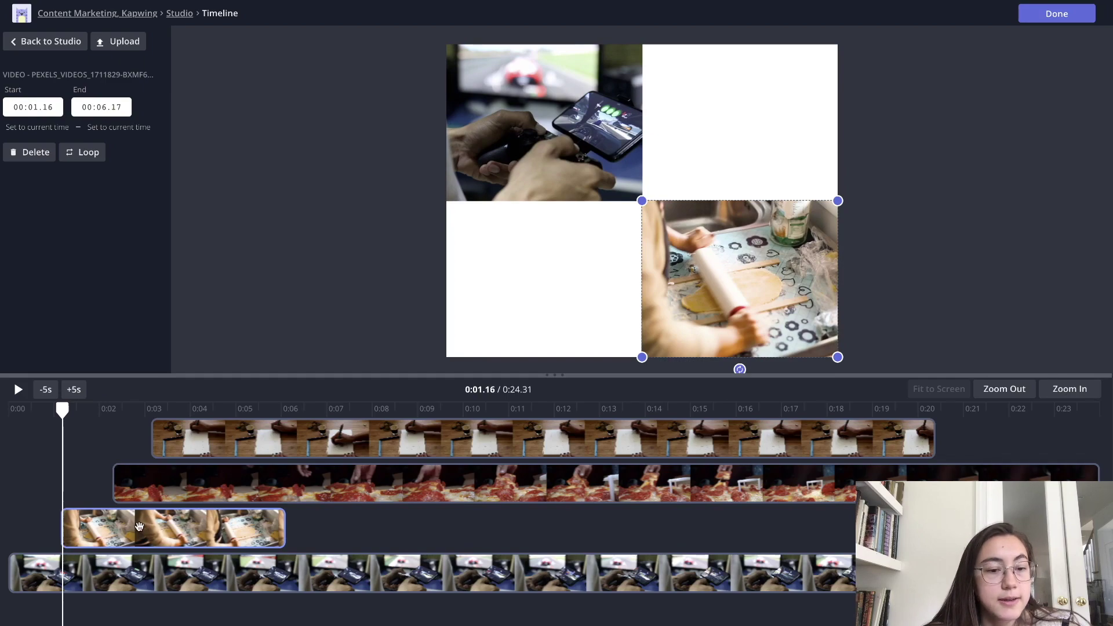
{"action": "left_click", "coordinate": [281, 527]}
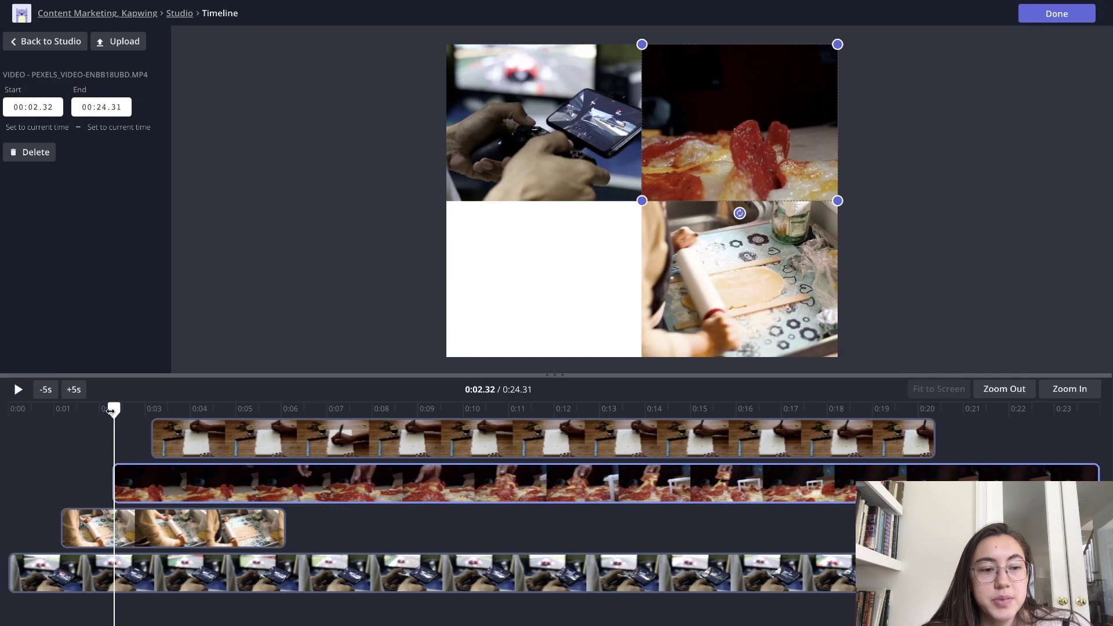
Step: Reset the playhead to 0:00, check the gaming and rolling-pin clip timings, and play the staggered collage
{"action": "left_click", "coordinate": [11, 406]}
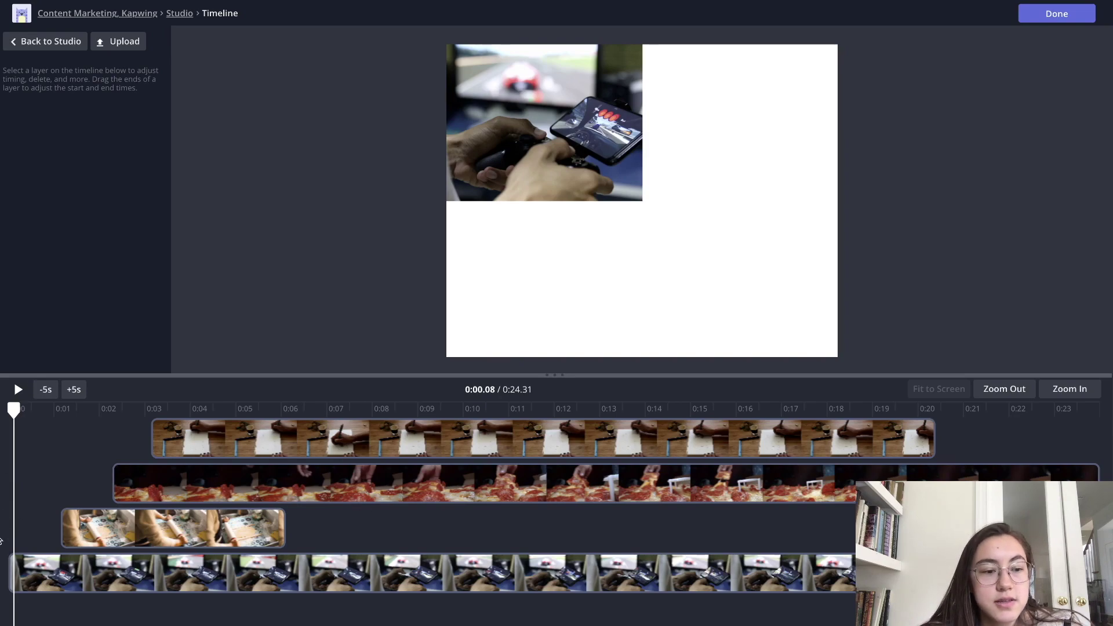
{"action": "left_click", "coordinate": [9, 420]}
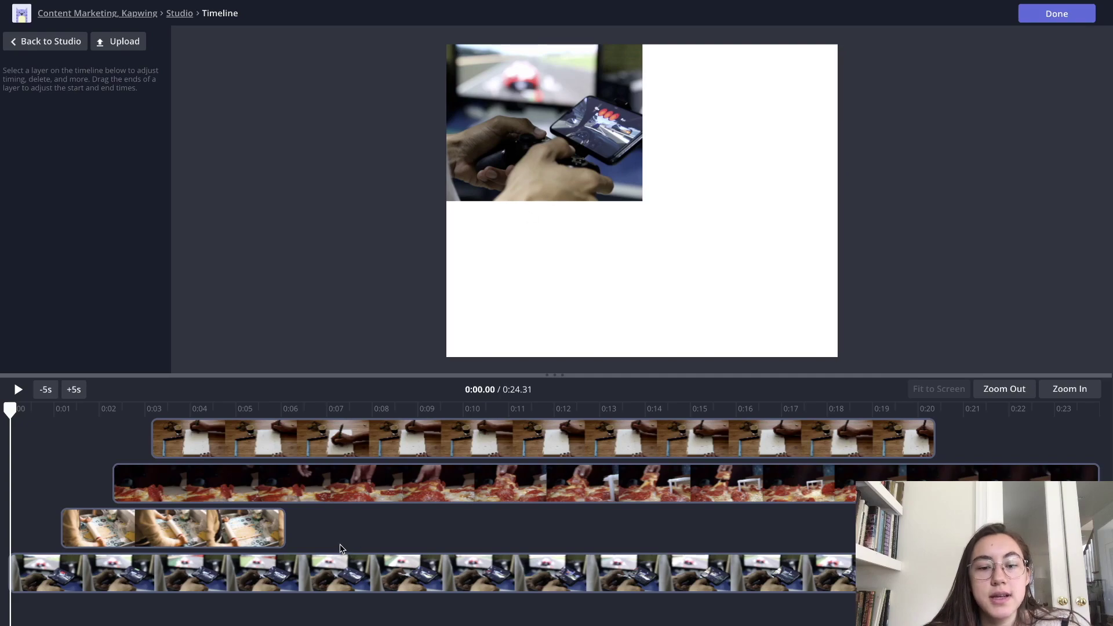
{"action": "left_click", "coordinate": [313, 579]}
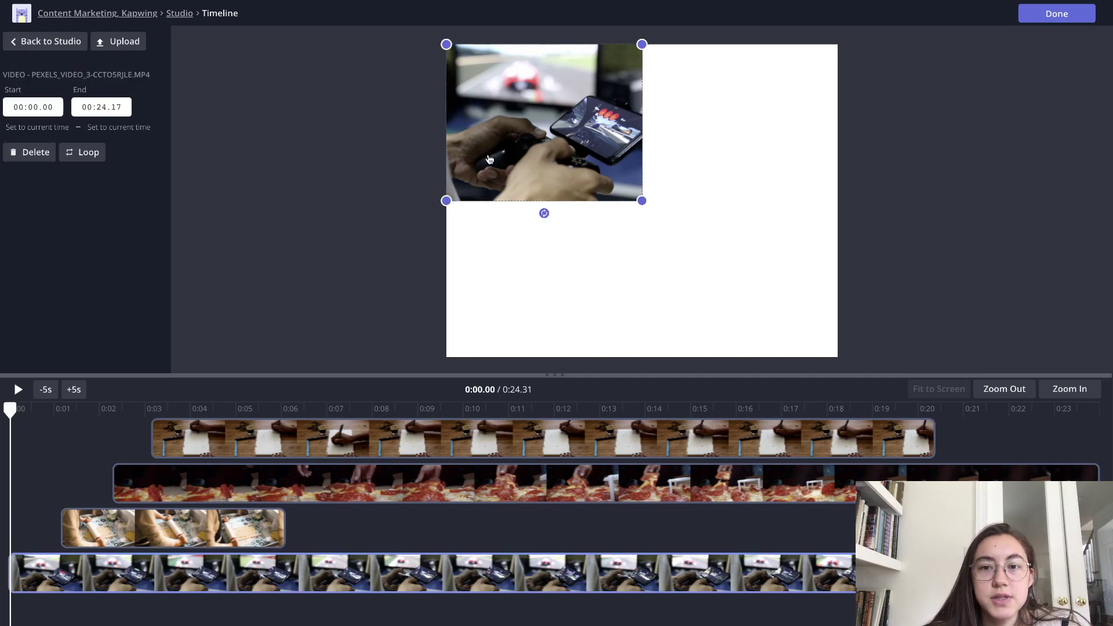
{"action": "left_click", "coordinate": [101, 527]}
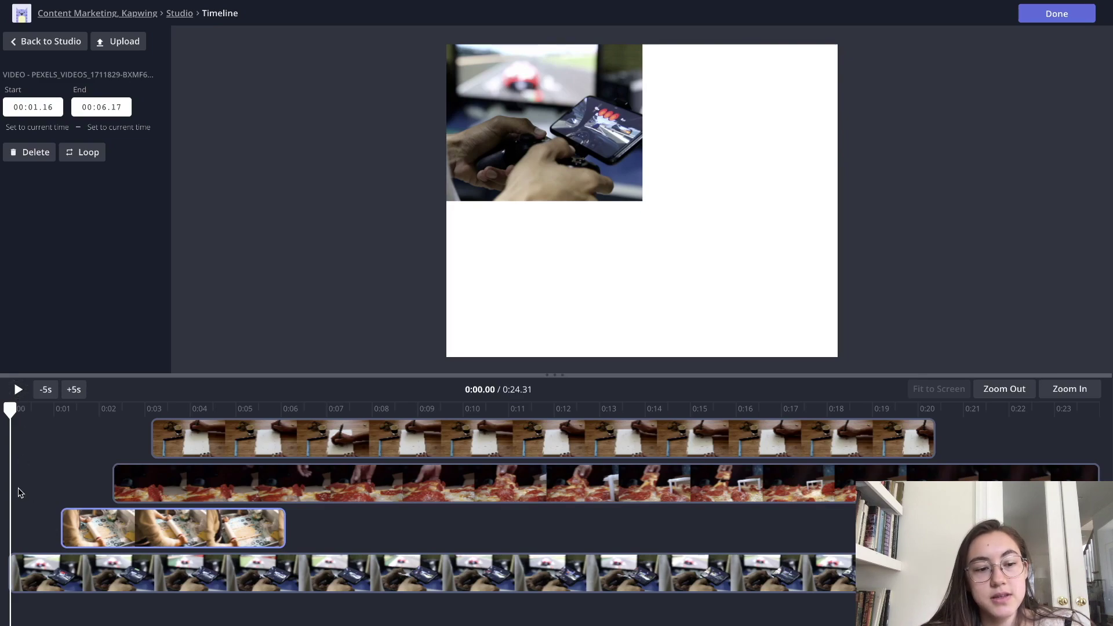
{"action": "left_click", "coordinate": [18, 490]}
{"action": "left_click", "coordinate": [18, 390]}
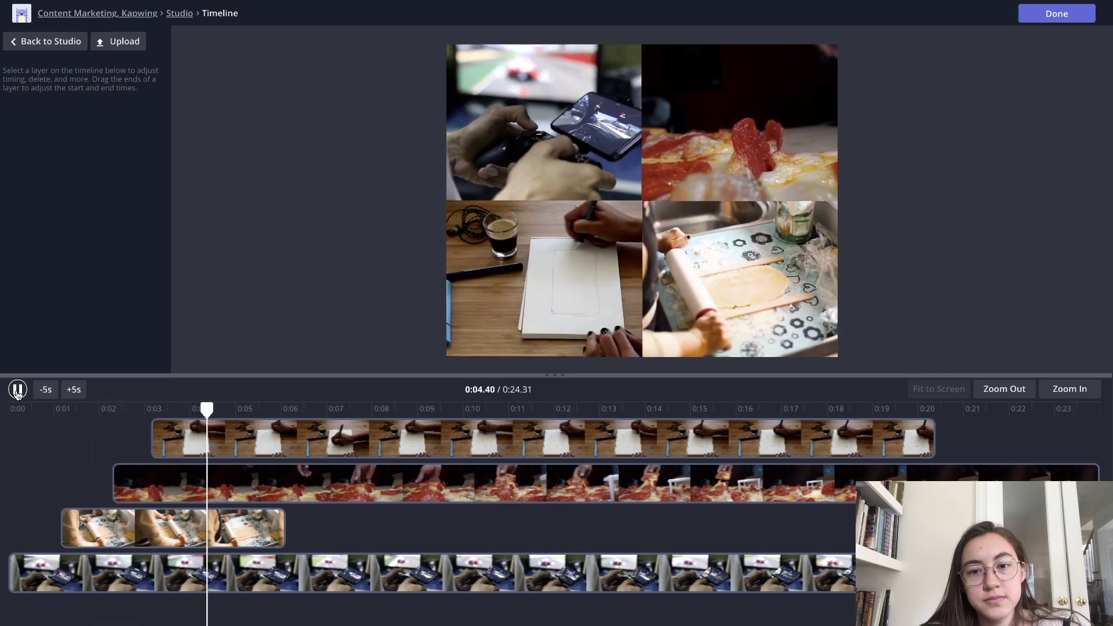
{"action": "left_click", "coordinate": [18, 390]}
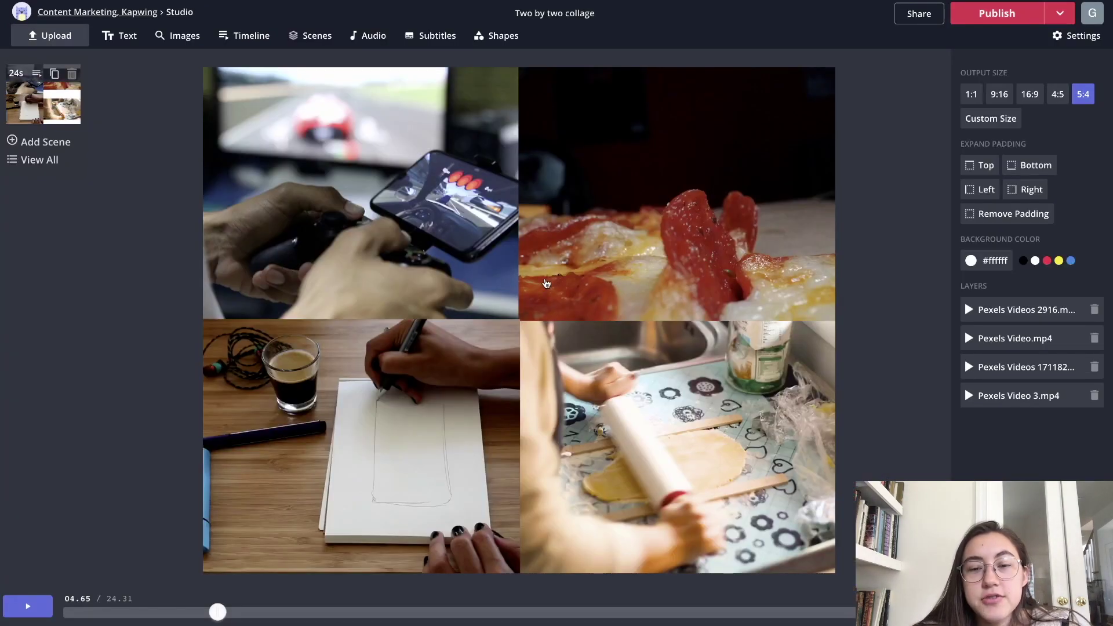
Step: Shift the pizza, rolling-pin and gaming tiles slightly apart to reveal white gaps between them
{"action": "left_click_drag", "start_coordinate": [546, 284], "coordinate": [558, 270]}
{"action": "left_click_drag", "start_coordinate": [555, 356], "coordinate": [566, 358]}
{"action": "left_click", "coordinate": [467, 369]}
{"action": "left_click_drag", "start_coordinate": [458, 267], "coordinate": [457, 256]}
{"action": "left_click", "coordinate": [171, 291]}
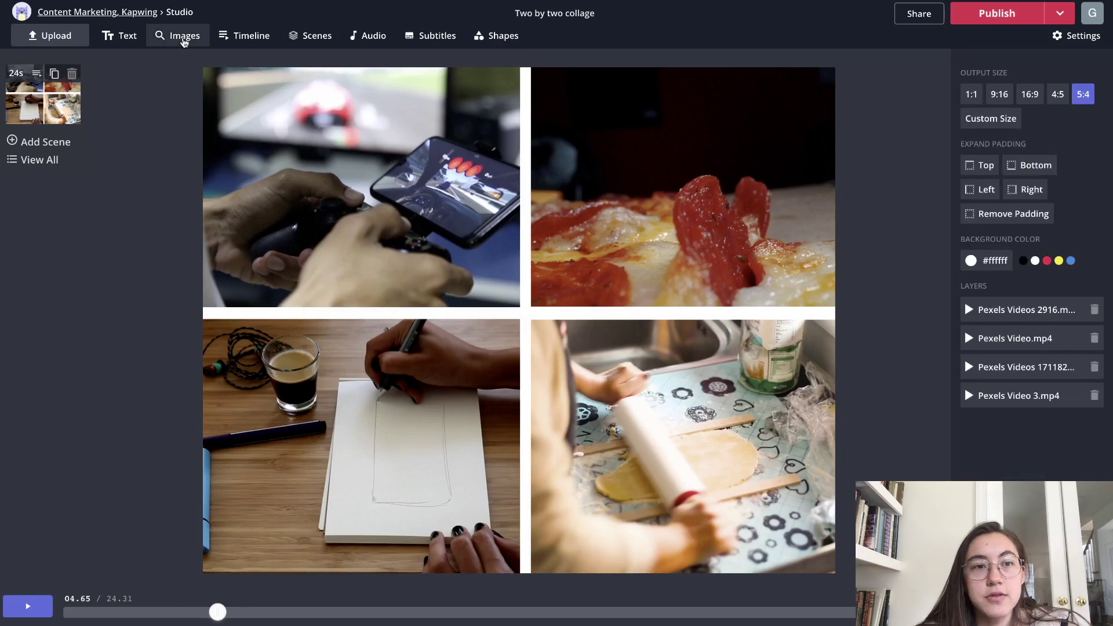
Step: Add a pointing-hand emoji over the gaming clip and a Sample text box onto the collage
{"action": "left_click", "coordinate": [181, 38]}
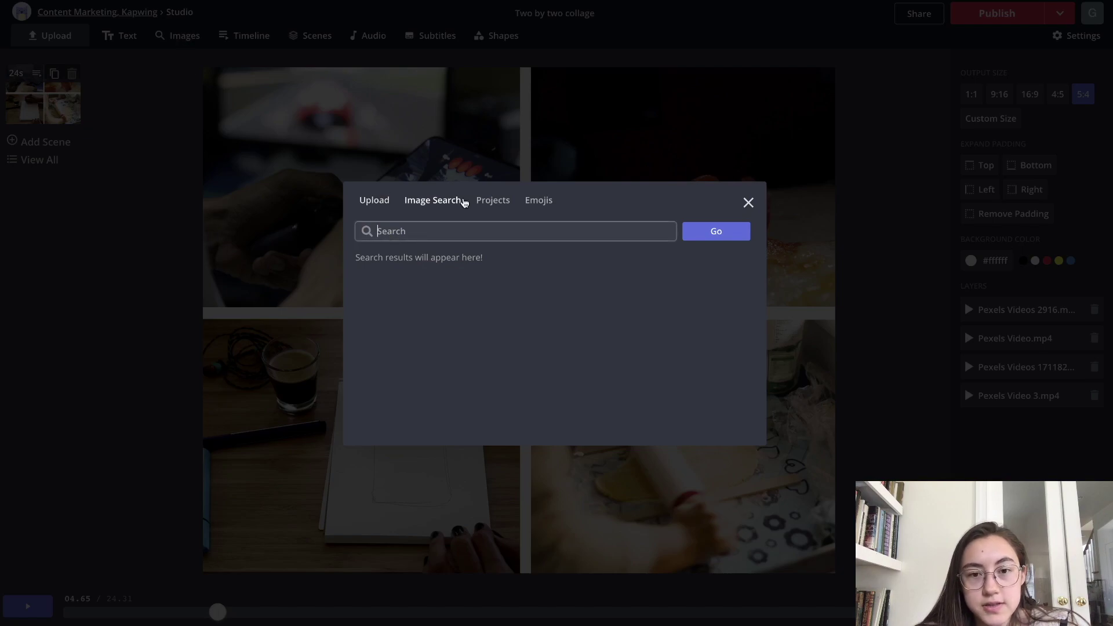
{"action": "left_click", "coordinate": [538, 200]}
{"action": "left_click", "coordinate": [515, 251]}
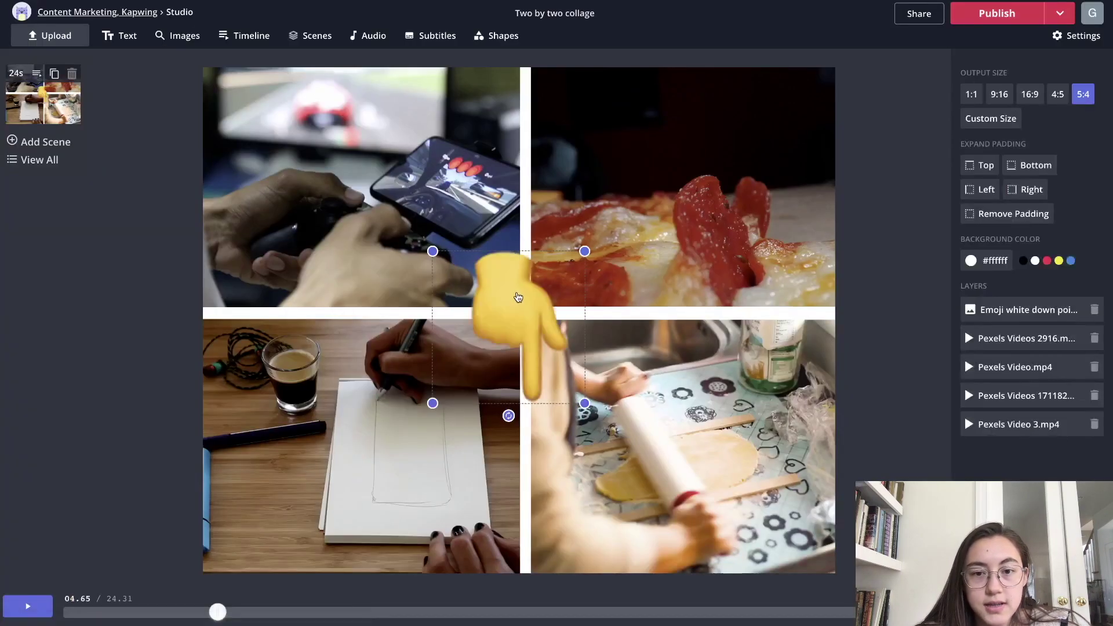
{"action": "left_click_drag", "start_coordinate": [517, 297], "coordinate": [329, 190]}
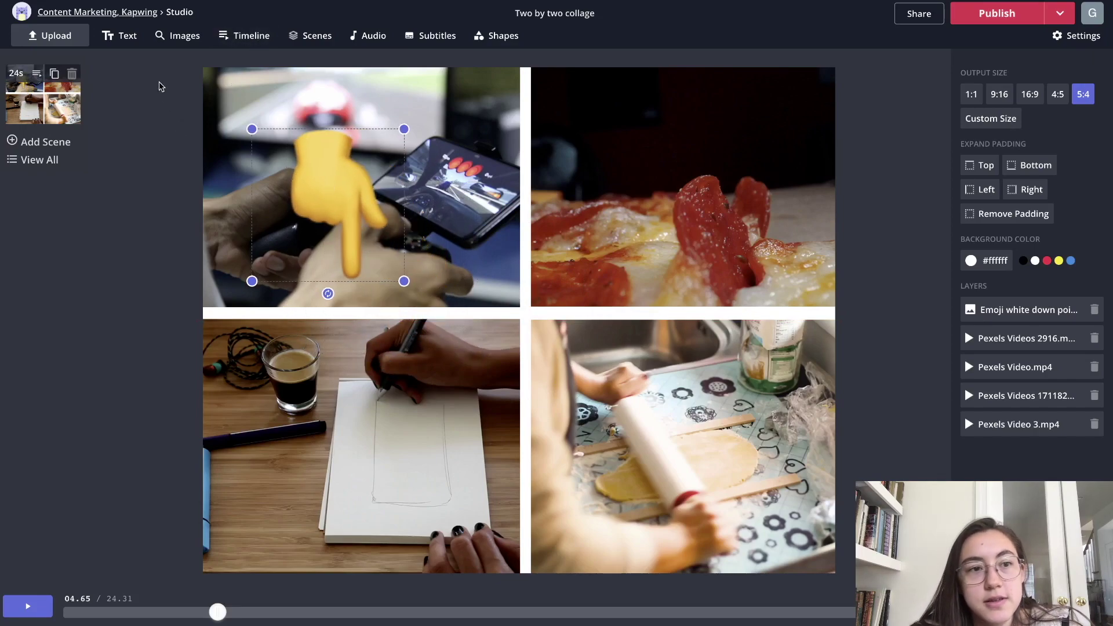
{"action": "left_click", "coordinate": [128, 38]}
{"action": "left_click_drag", "start_coordinate": [476, 184], "coordinate": [382, 293]}
Step: Delete the pointing-hand emoji and move the gaming clip down over the sample text area
{"action": "left_click", "coordinate": [345, 208]}
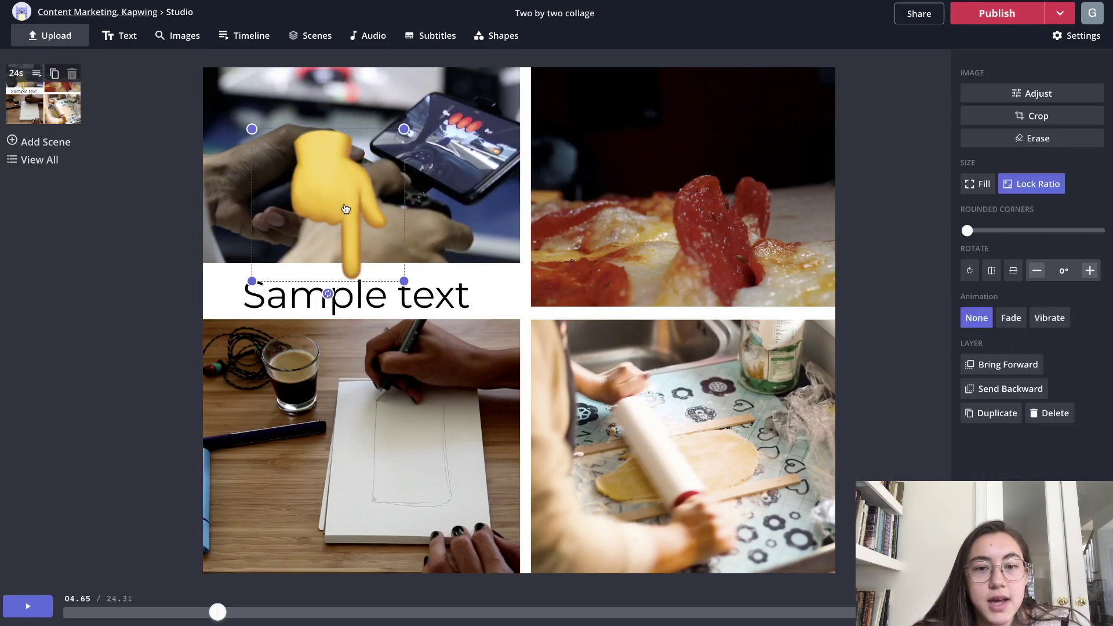
{"action": "key", "text": "Delete"}
{"action": "left_click", "coordinate": [384, 286]}
{"action": "left_click_drag", "start_coordinate": [383, 286], "coordinate": [394, 286]}
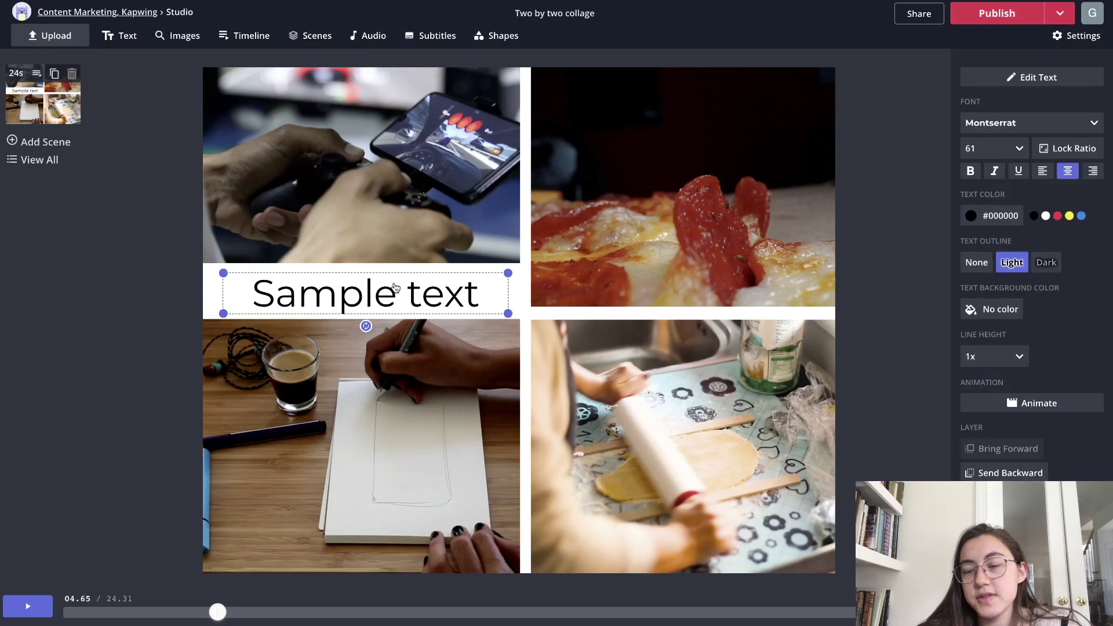
{"action": "left_click", "coordinate": [635, 305]}
{"action": "left_click_drag", "start_coordinate": [481, 205], "coordinate": [460, 250]}
{"action": "left_click", "coordinate": [867, 310]}
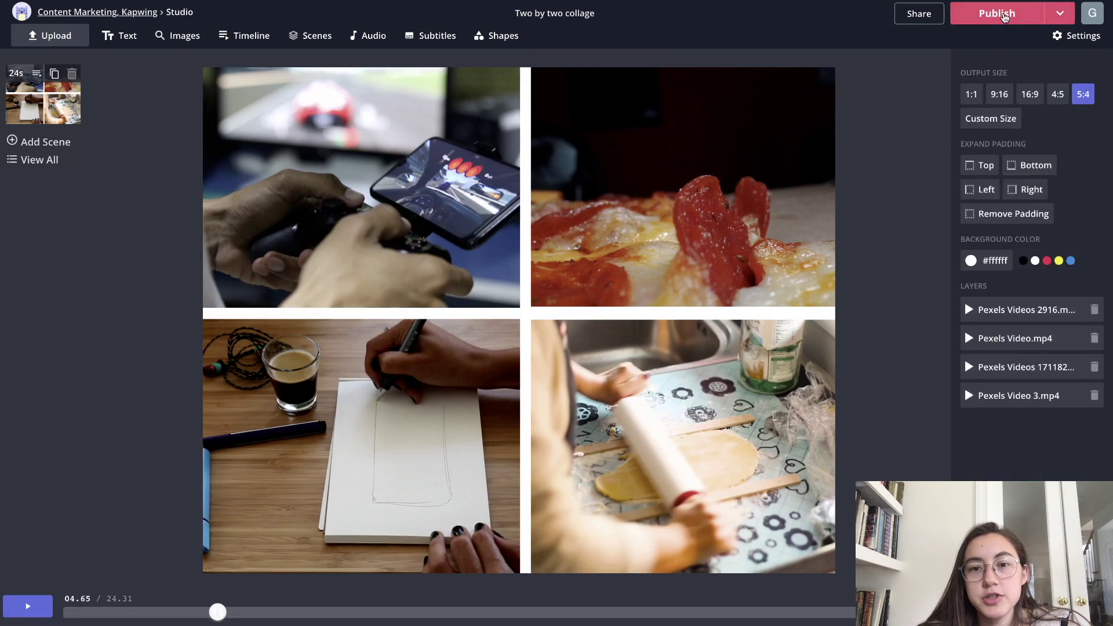
Step: Publish the "Two by two collage" video and copy its short share link
{"action": "left_click", "coordinate": [1005, 18]}
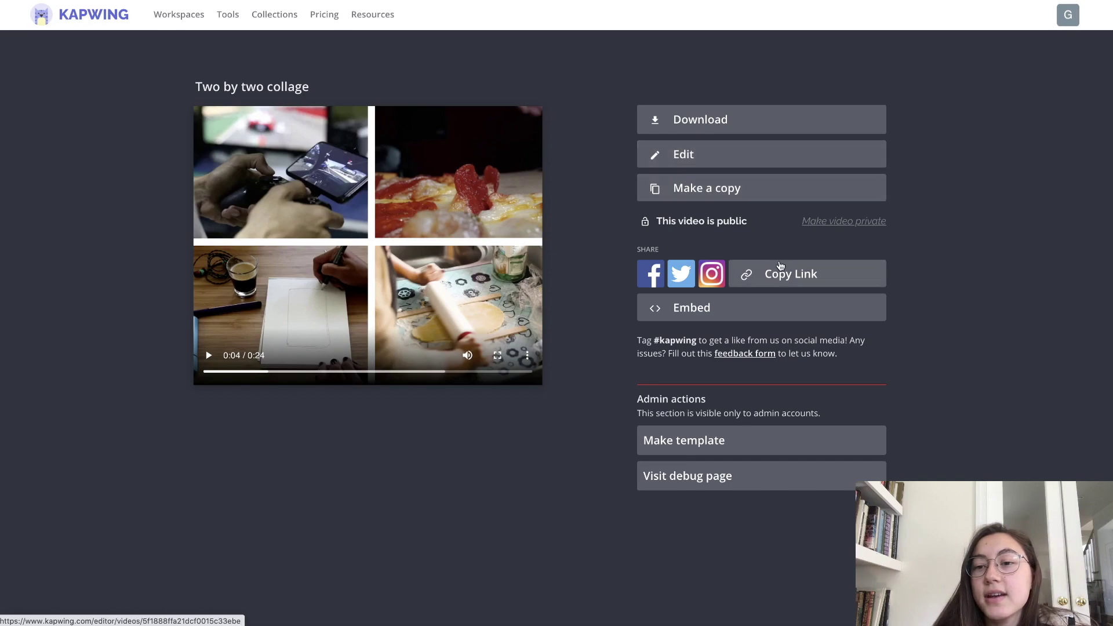
{"action": "left_click", "coordinate": [777, 275]}
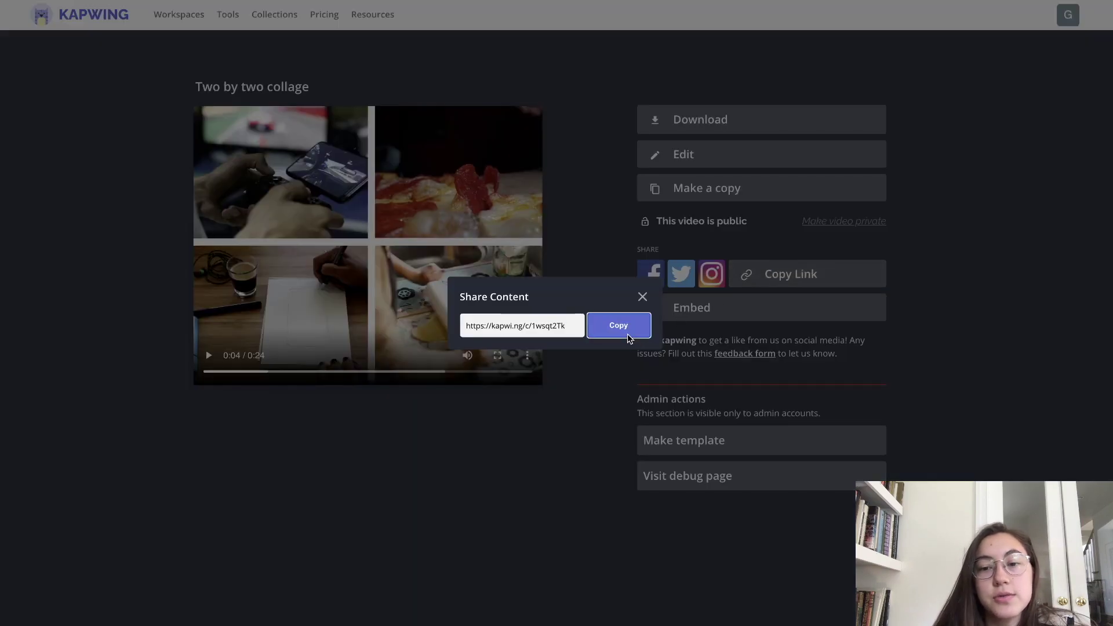
{"action": "left_click", "coordinate": [629, 338]}
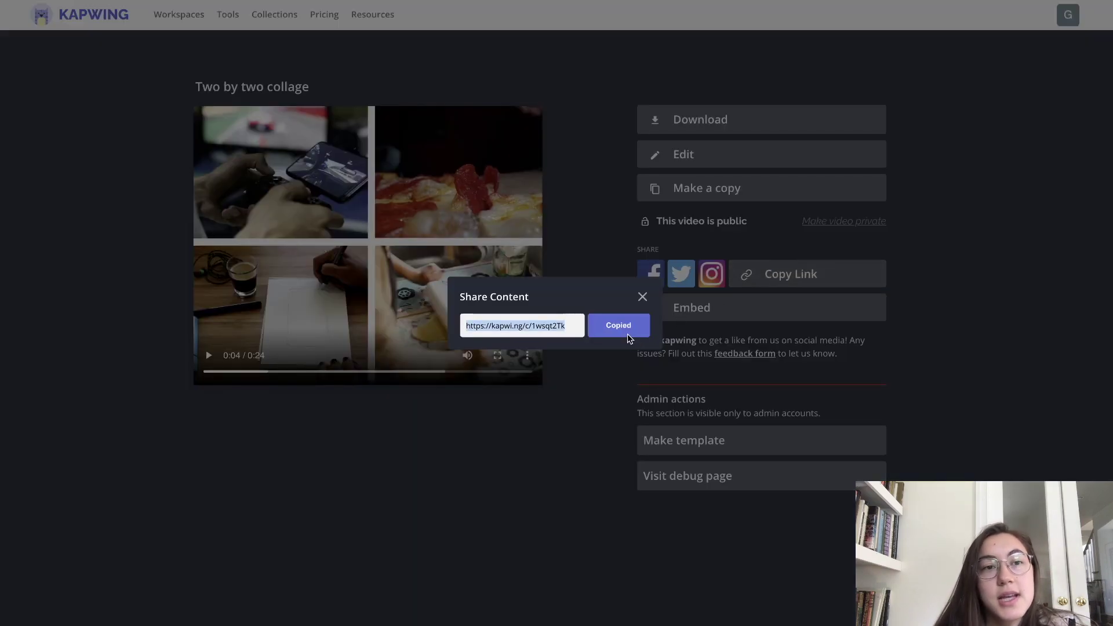
{"action": "left_click", "coordinate": [592, 408]}
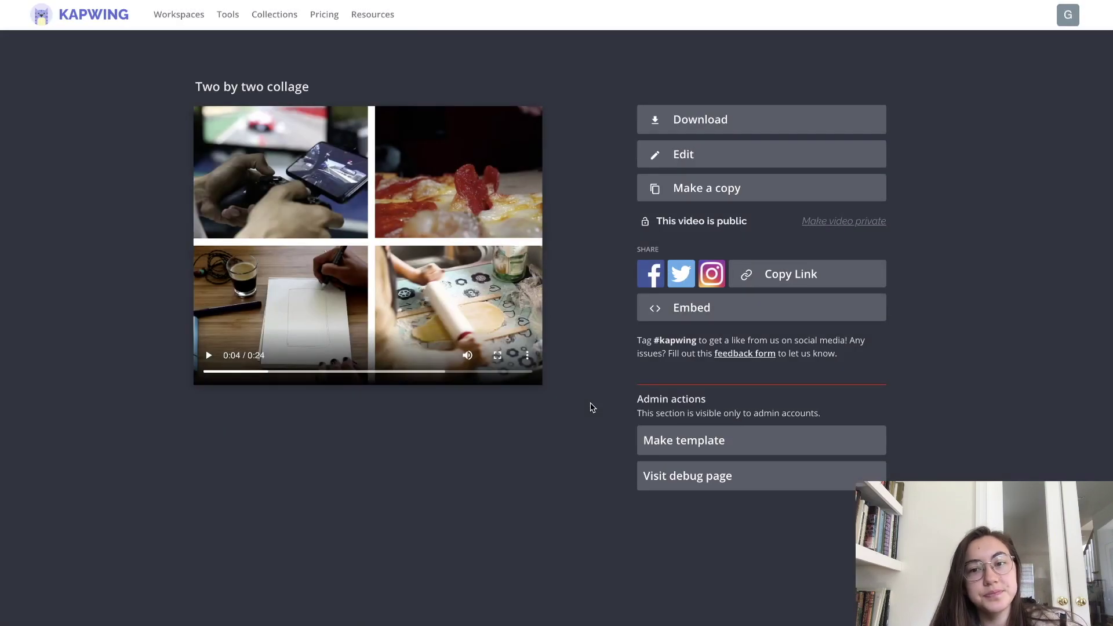